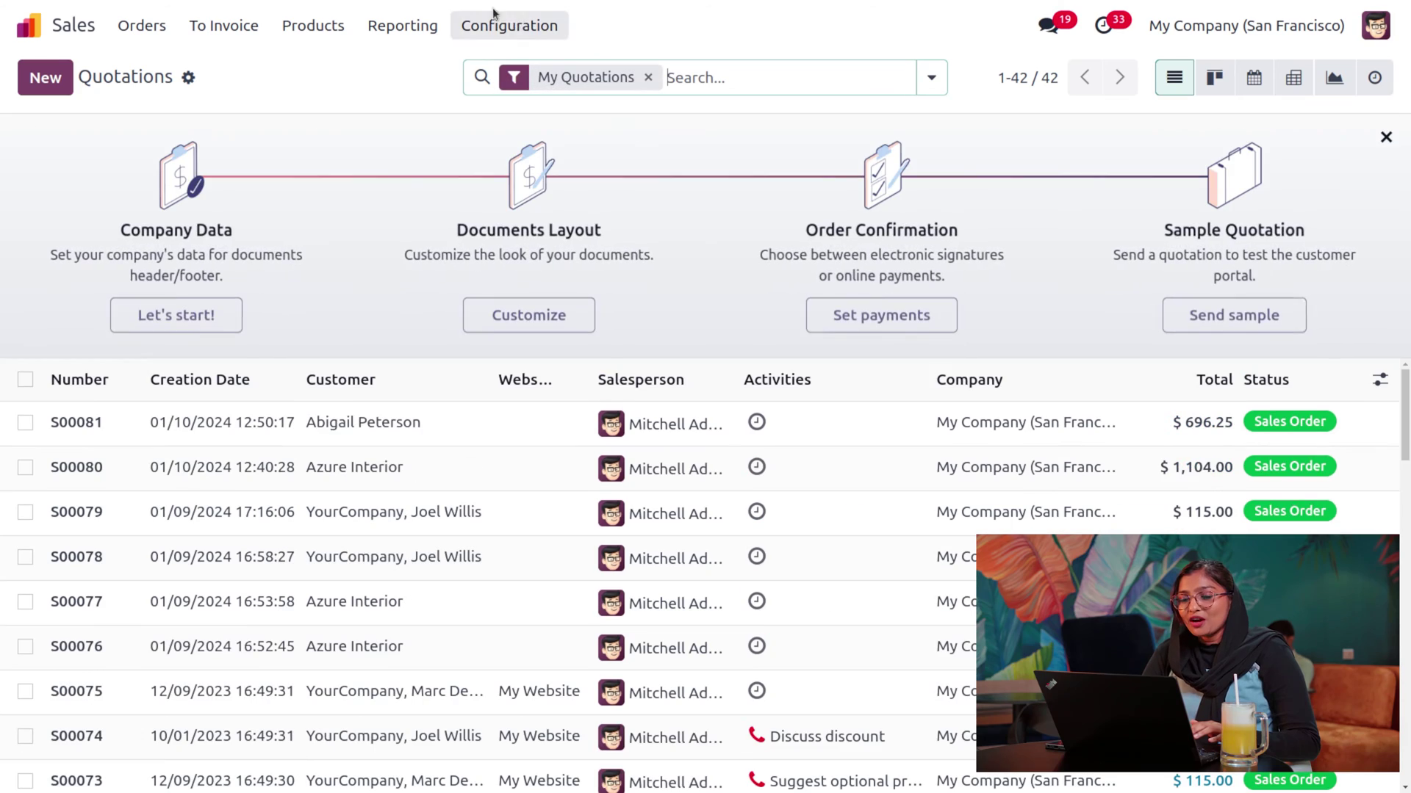
Open the Configuration menu from the Quotations list.
left_click(504, 25)
Go from Sales Settings to the Products > Discount & Loyalty programs list.
left_click(513, 69)
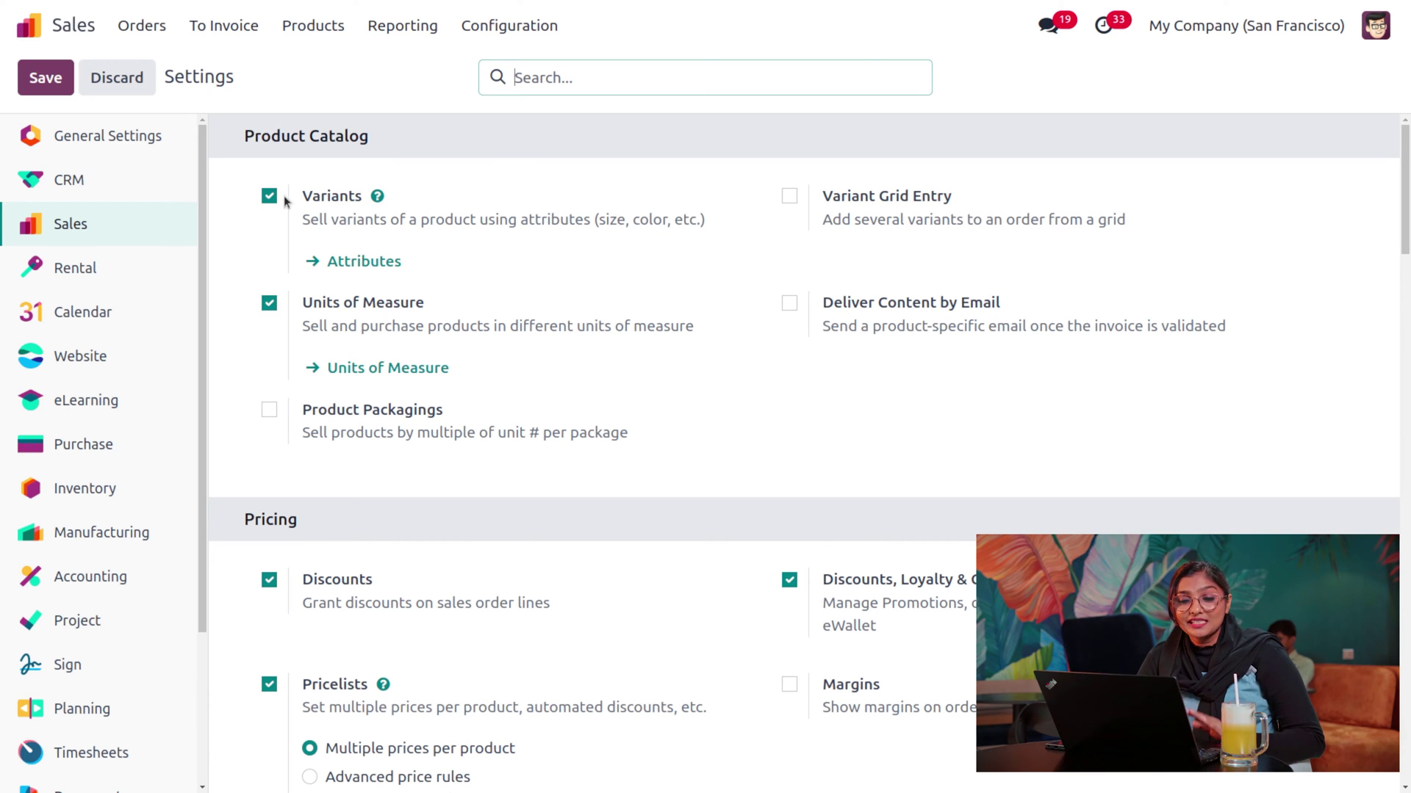
left_click(348, 31)
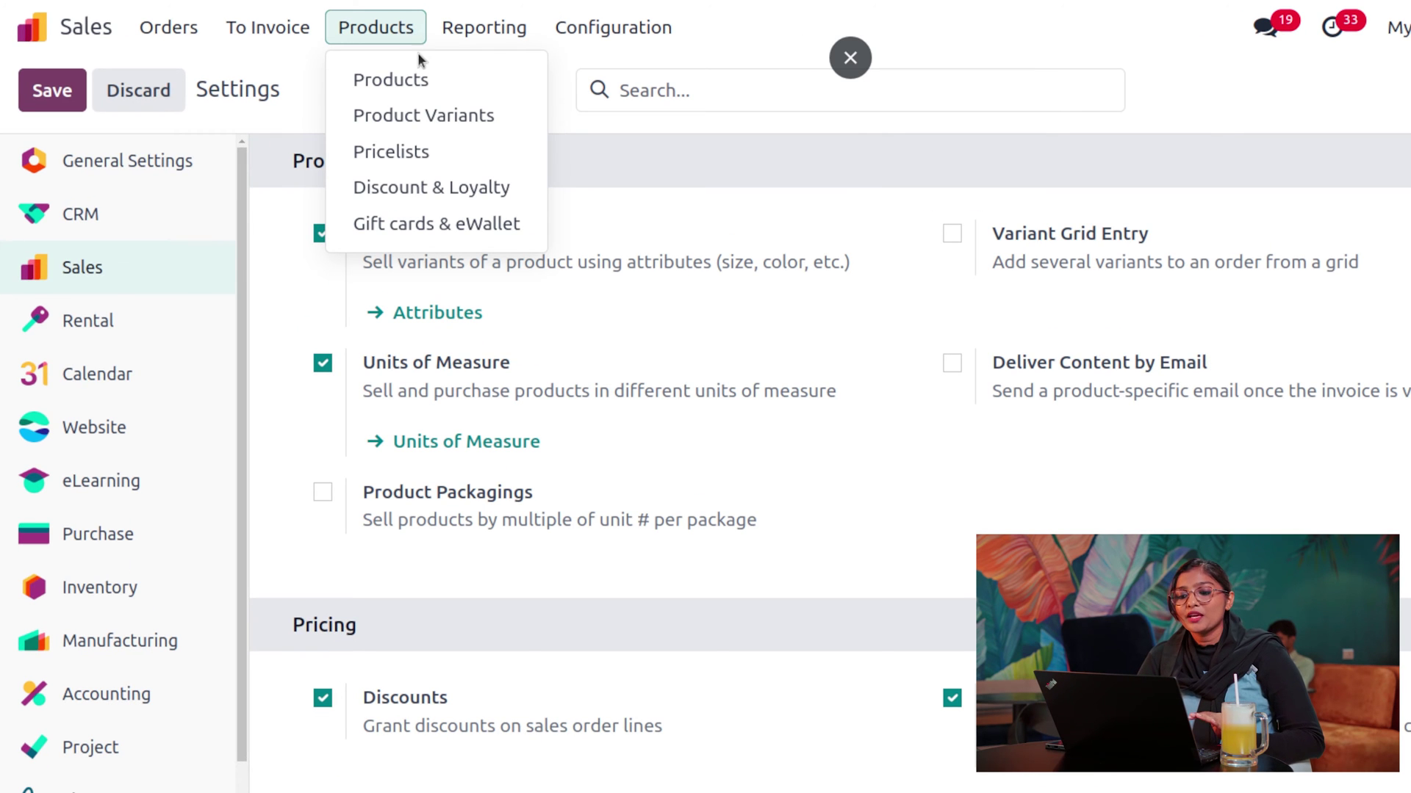
left_click(425, 193)
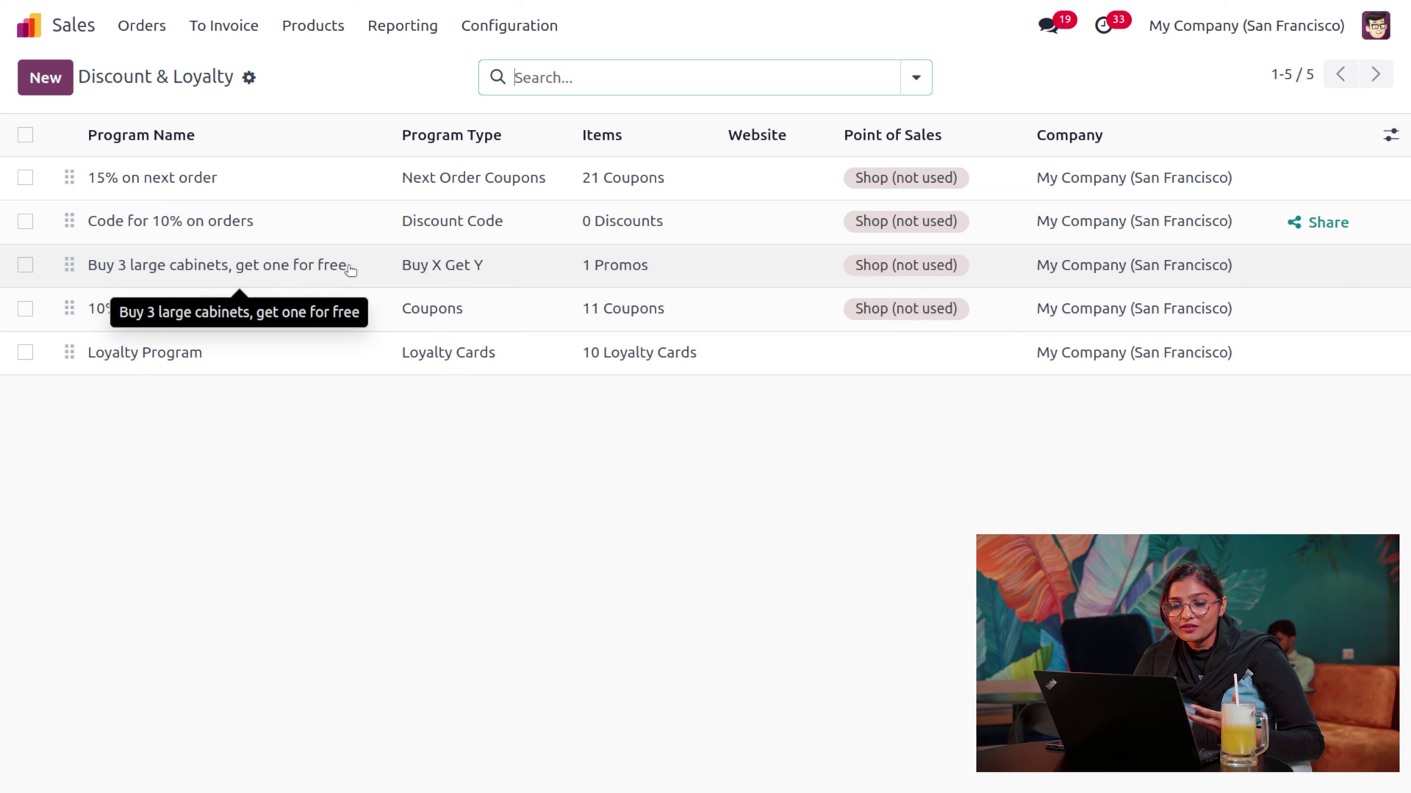
Open the 'Buy 3 large cabinets, get one for free' program with Limit Usage left unticked.
left_click(347, 266)
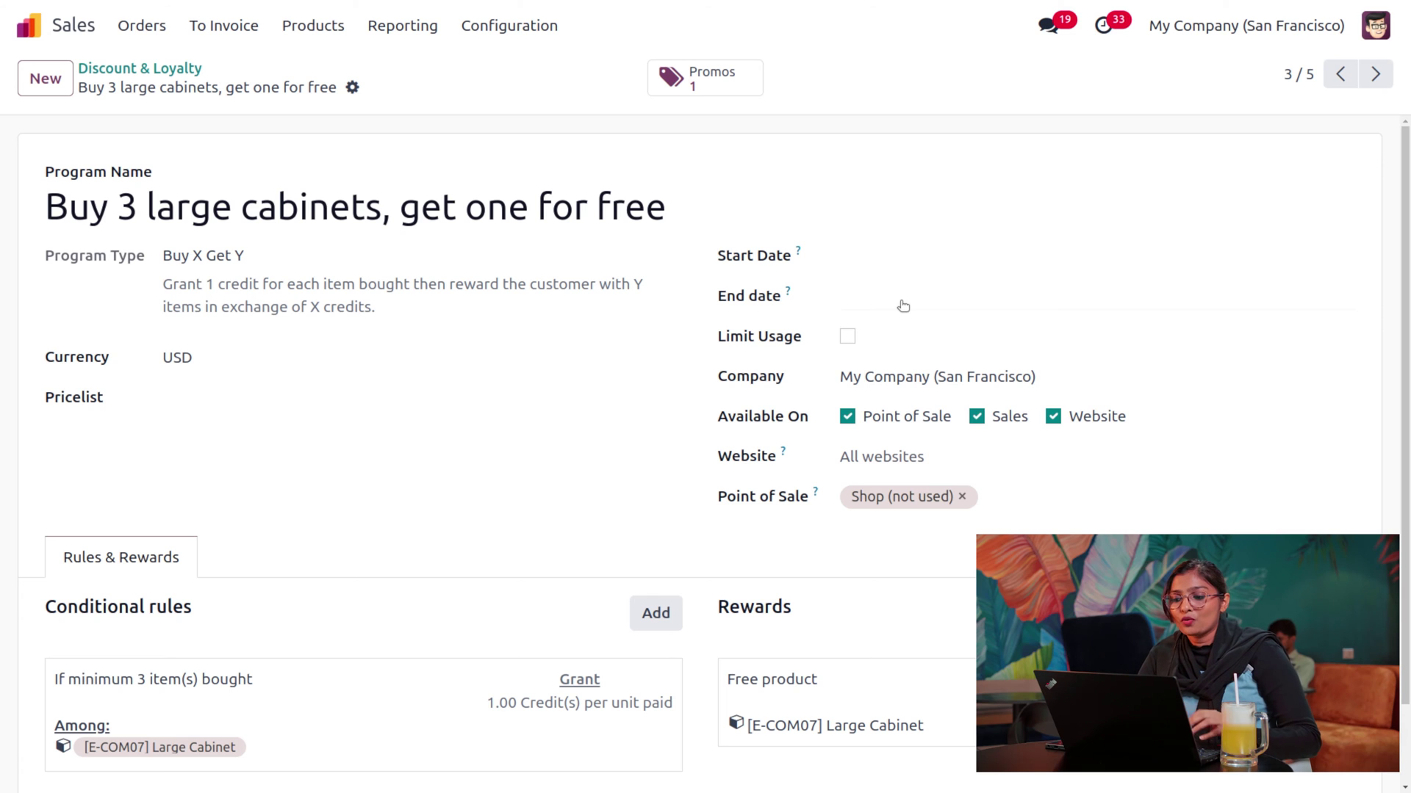
left_click(847, 338)
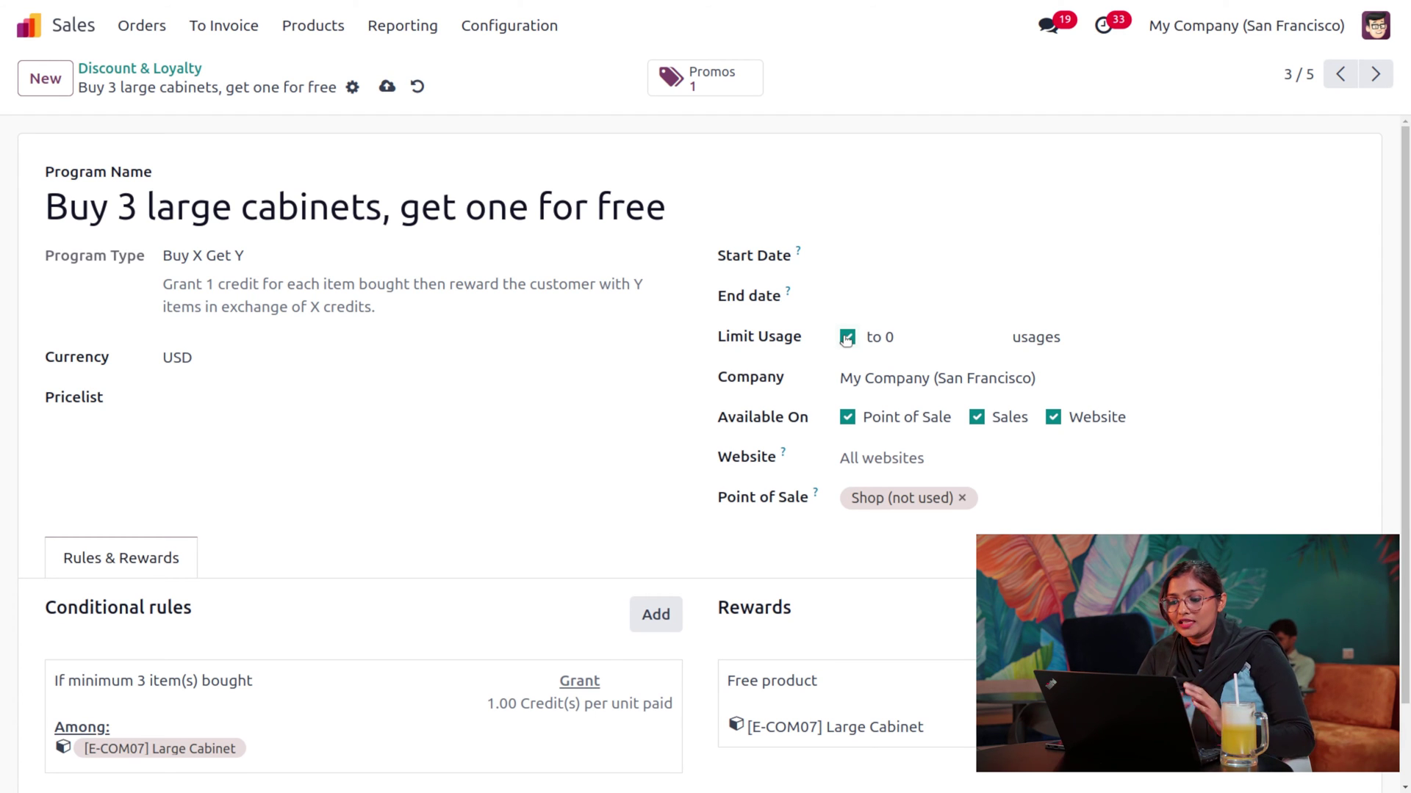
left_click(847, 337)
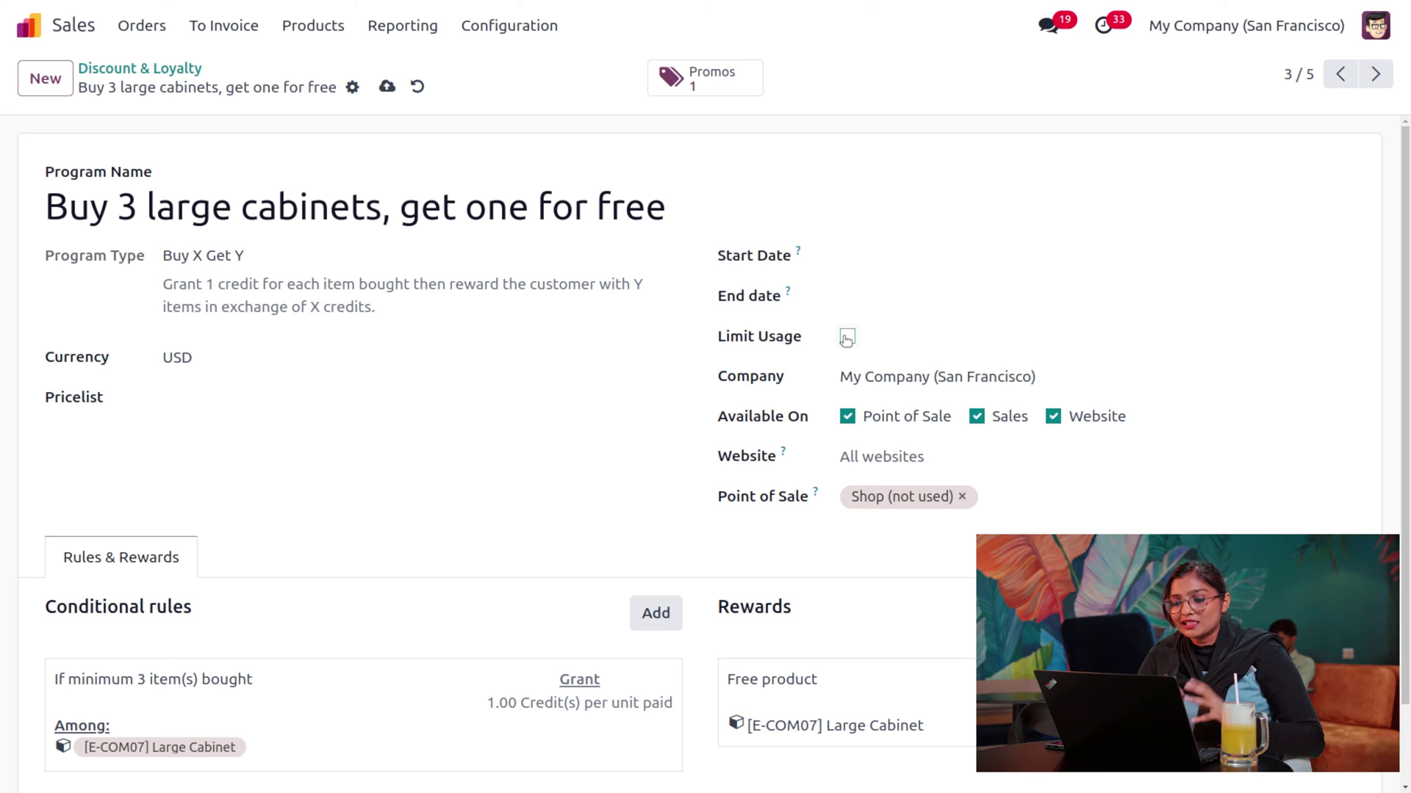
scroll(1099, 329, "down", 1)
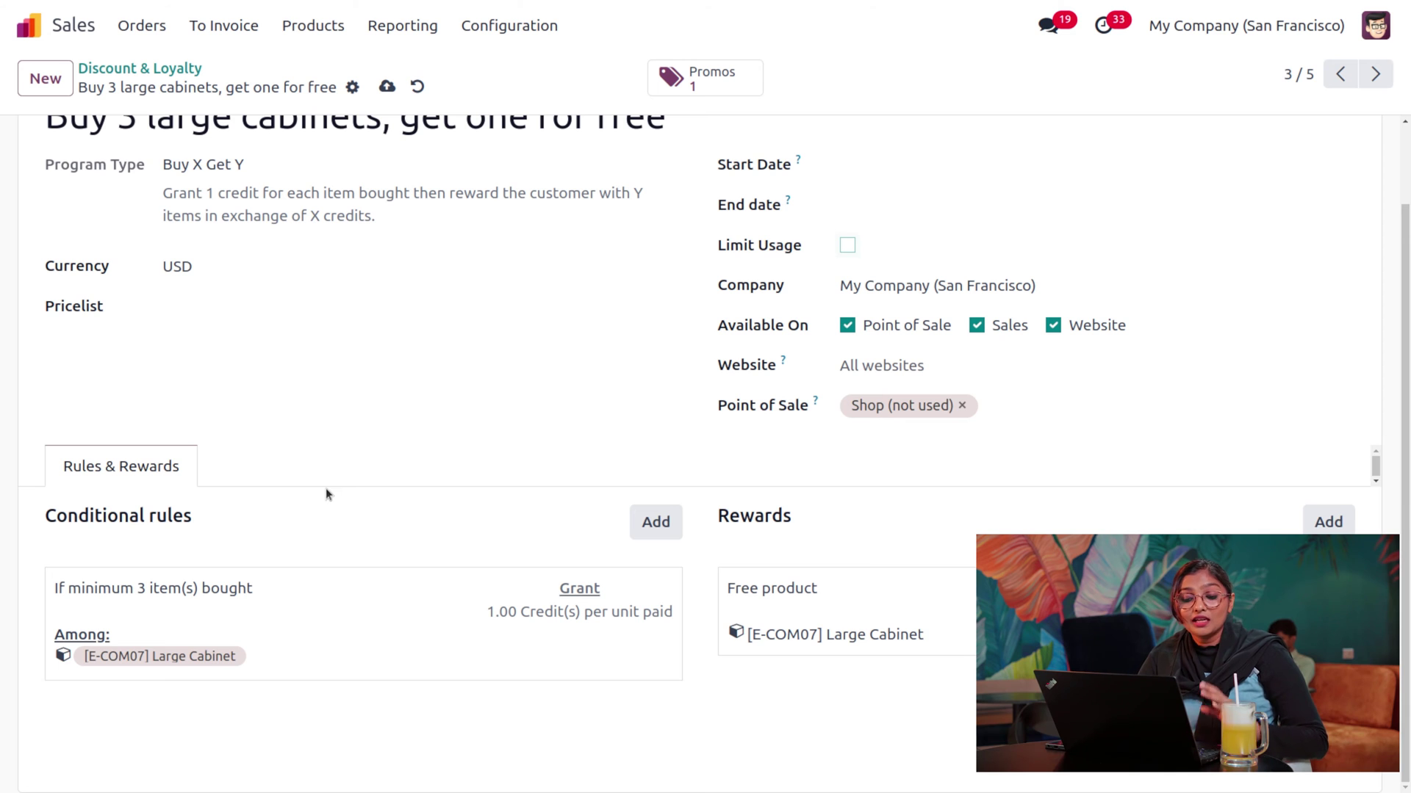
left_click(222, 601)
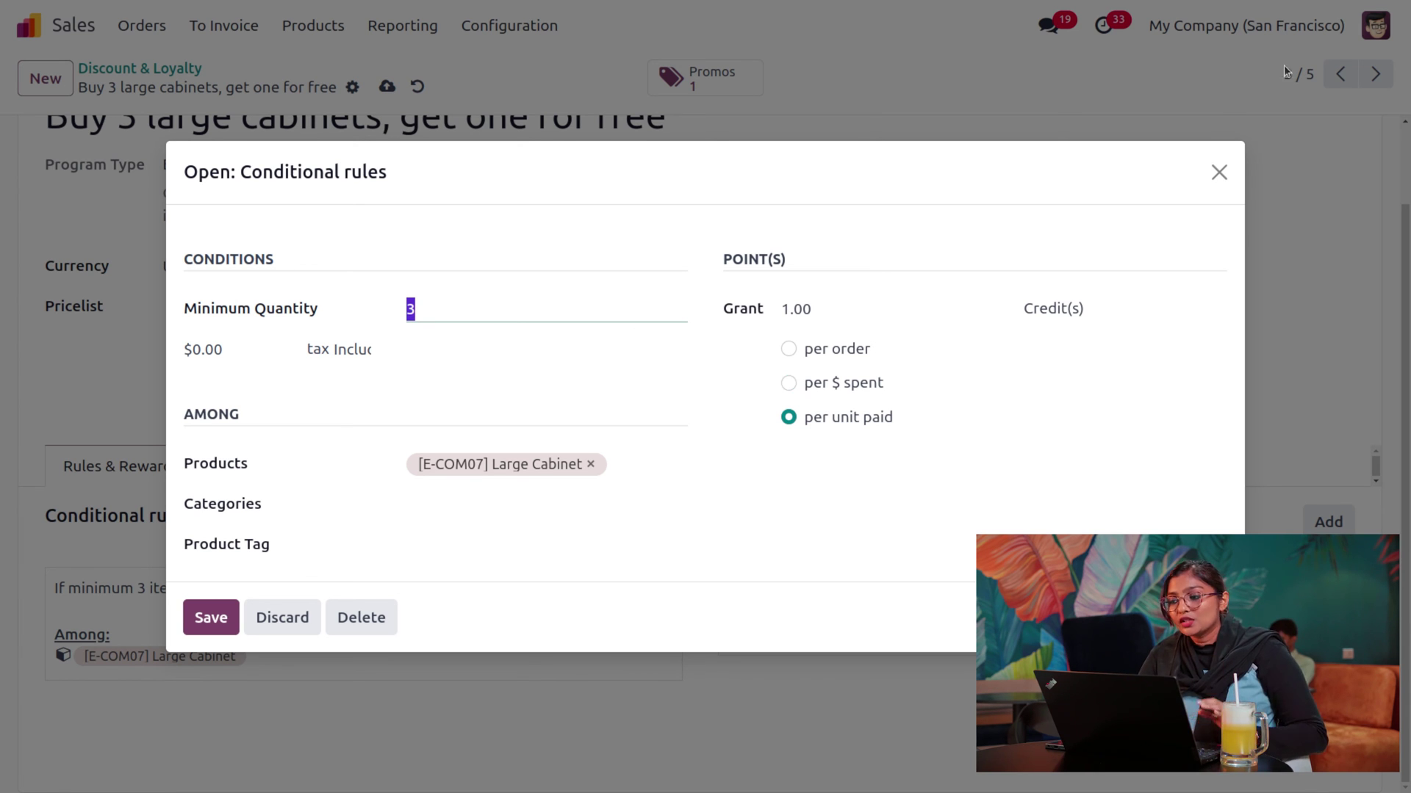
left_click(1219, 173)
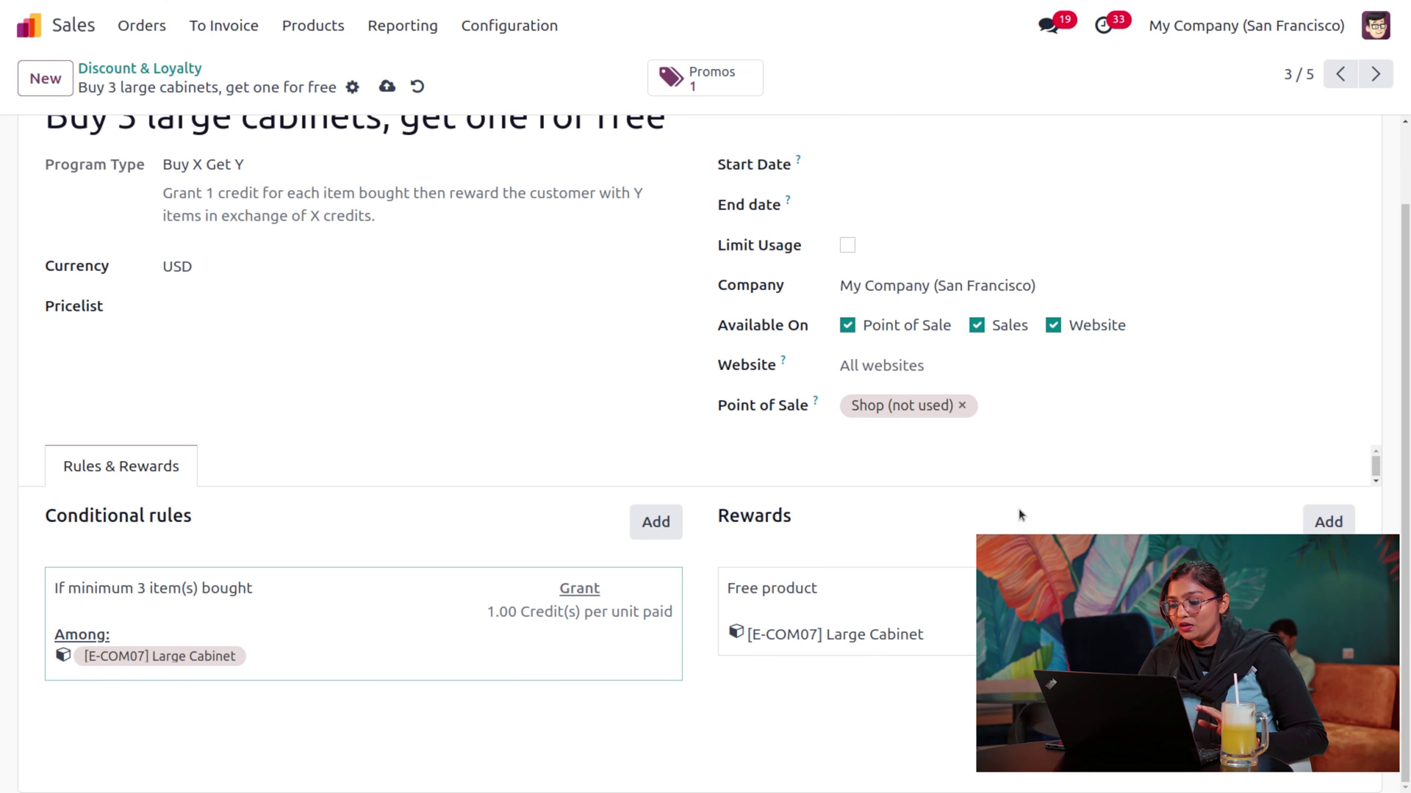
left_click(911, 608)
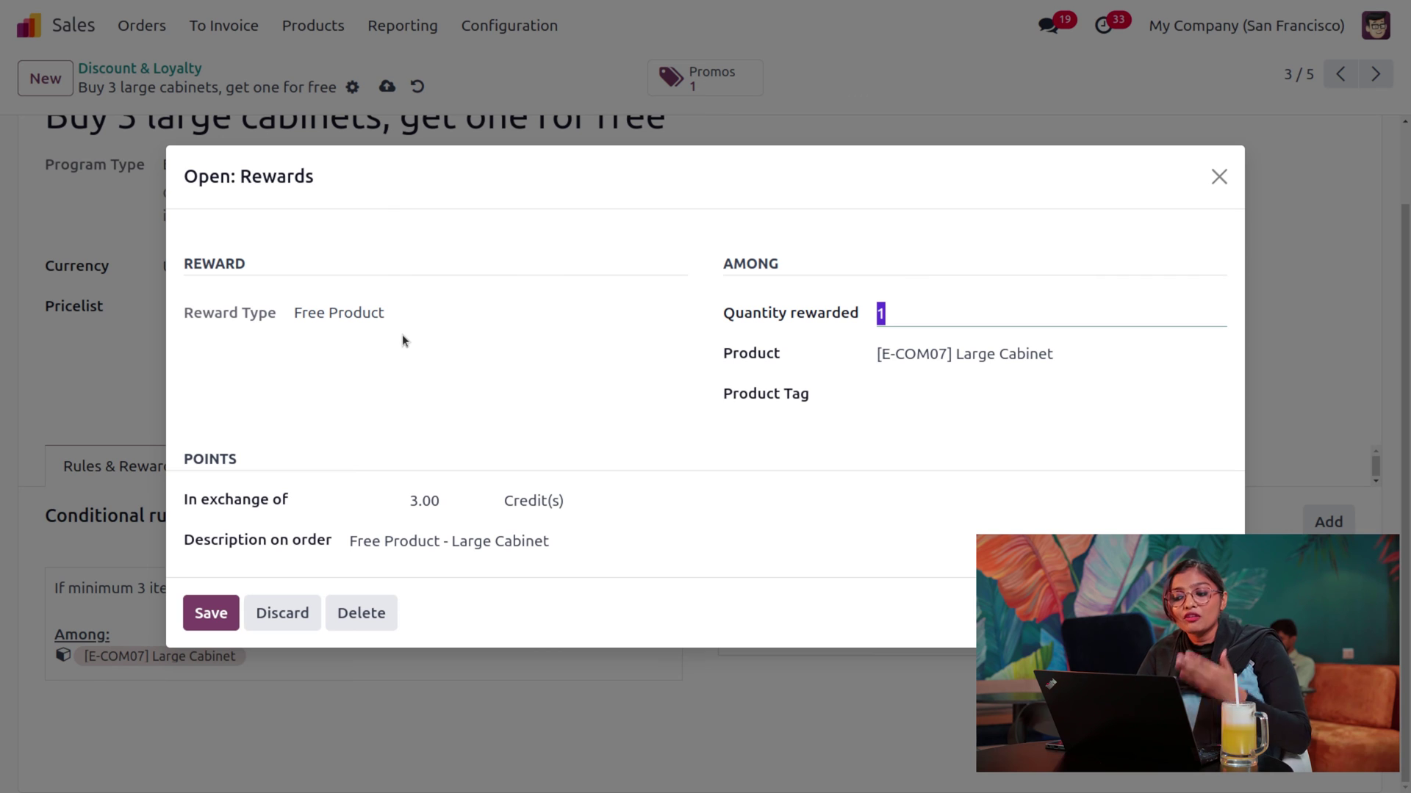
left_click(215, 613)
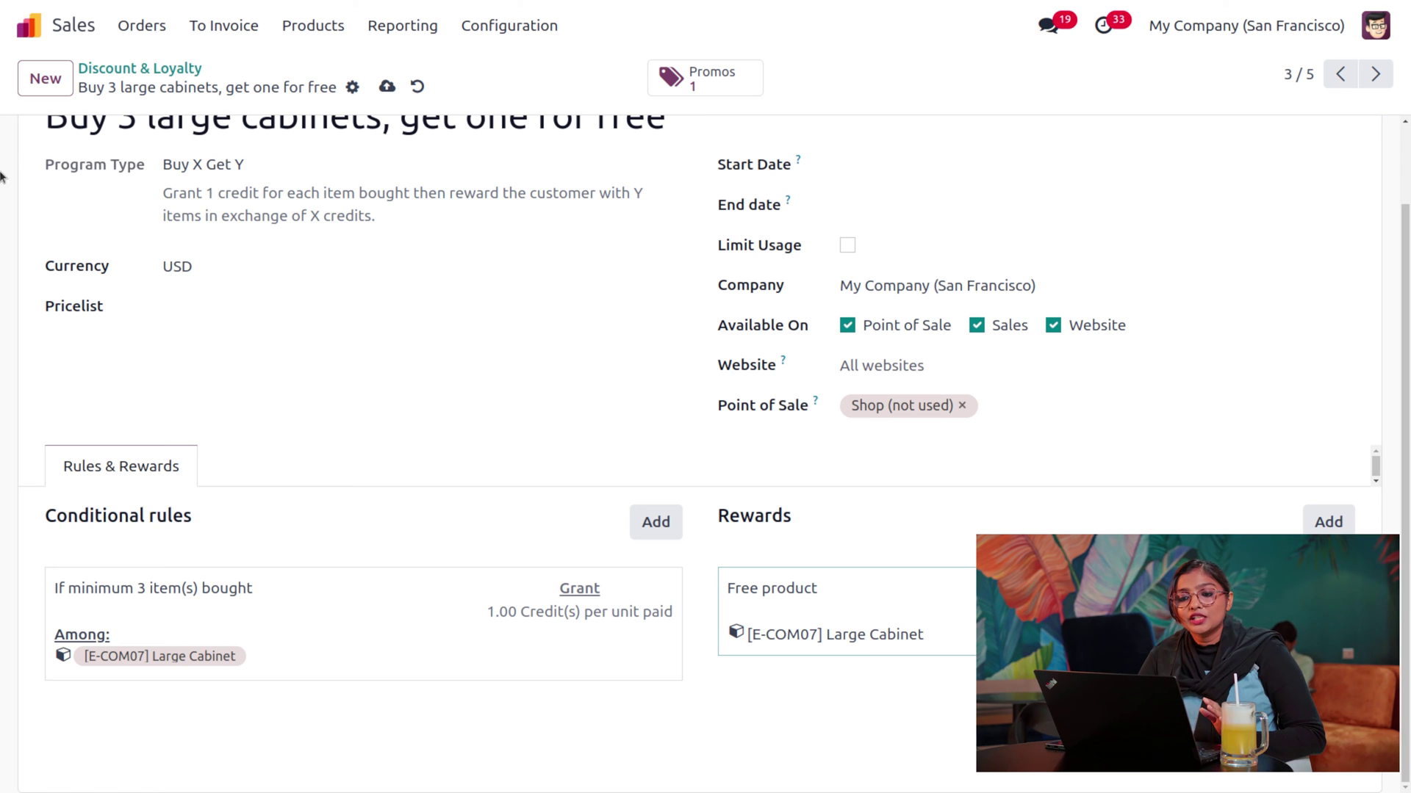
left_click(142, 24)
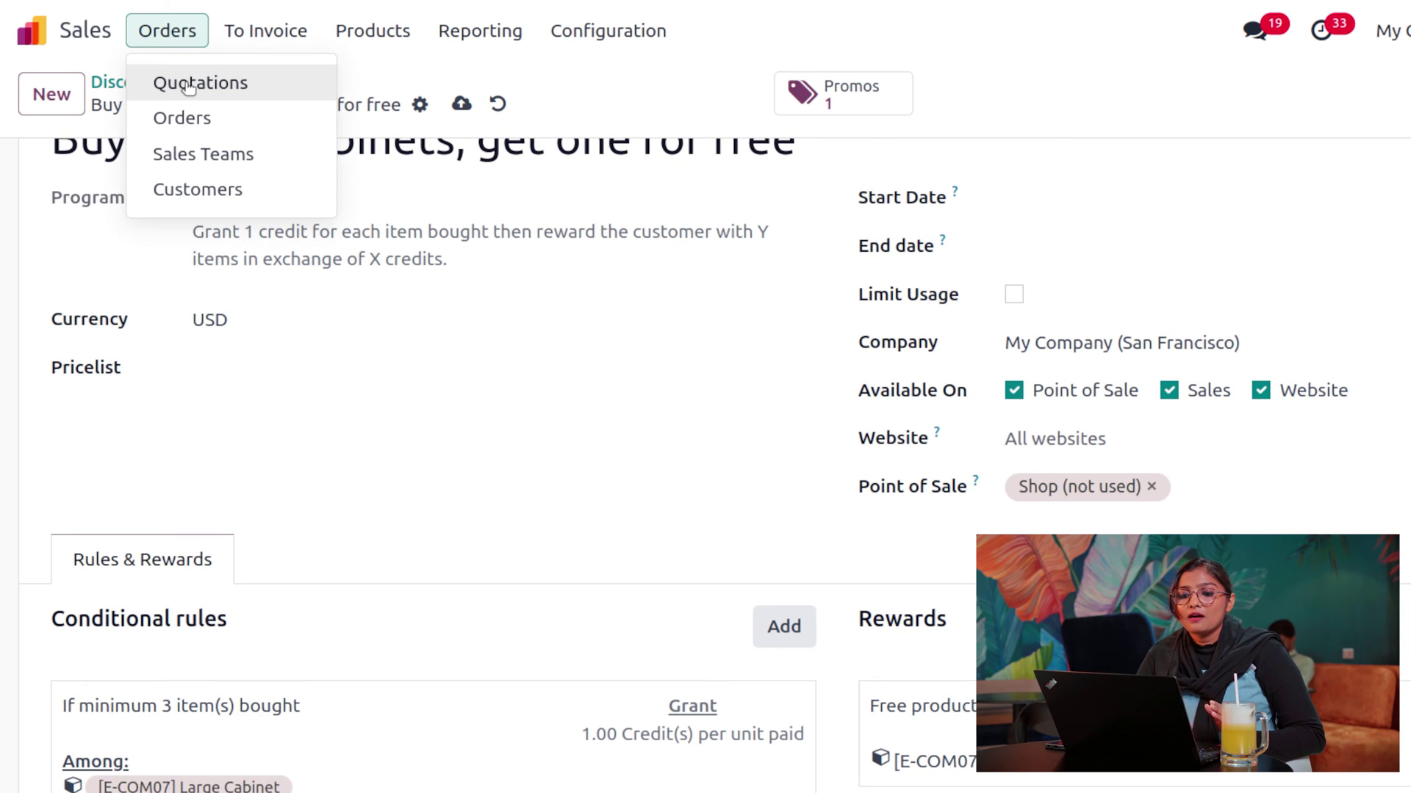
Create a new Azure Interior quotation with one Large Cabinet line at quantity 3.
left_click(190, 88)
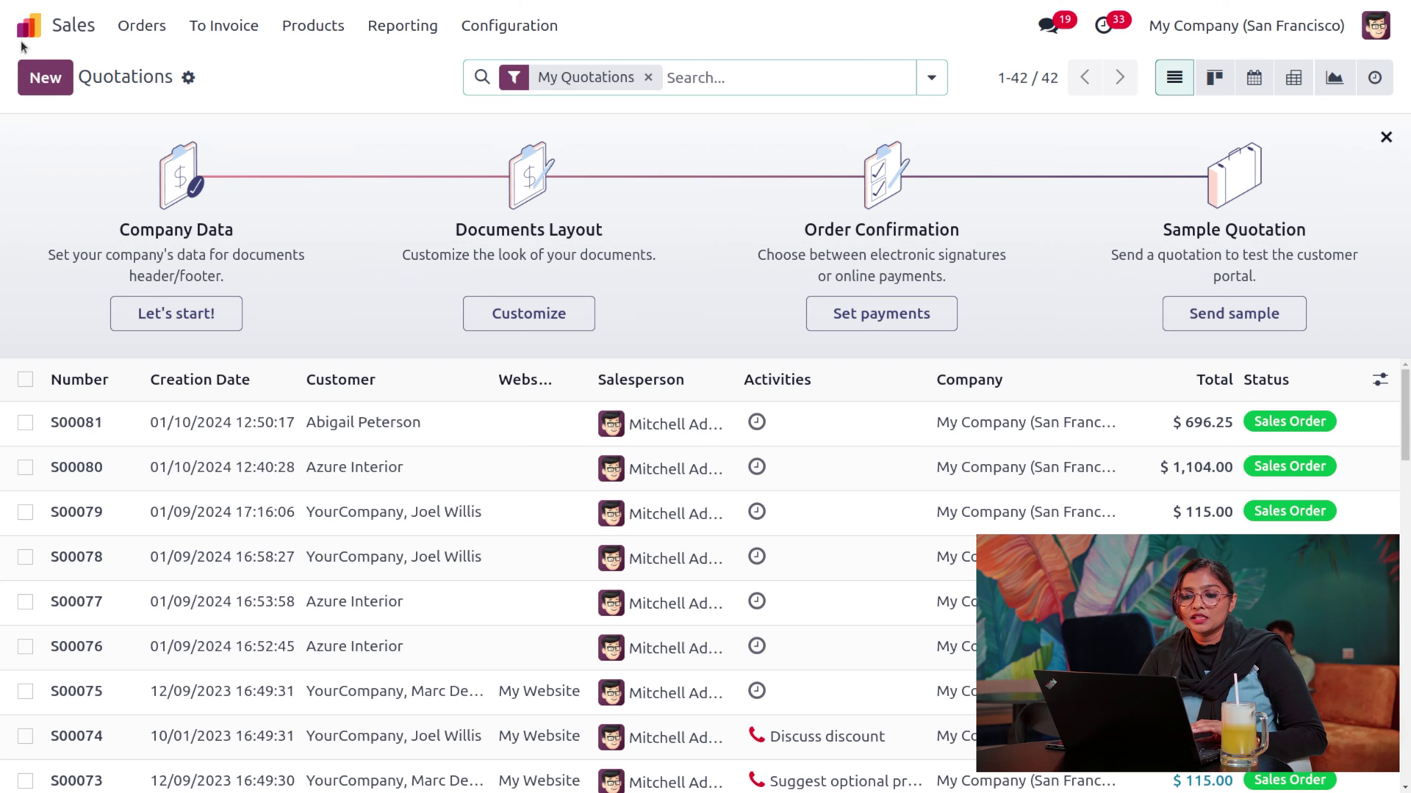
left_click(29, 80)
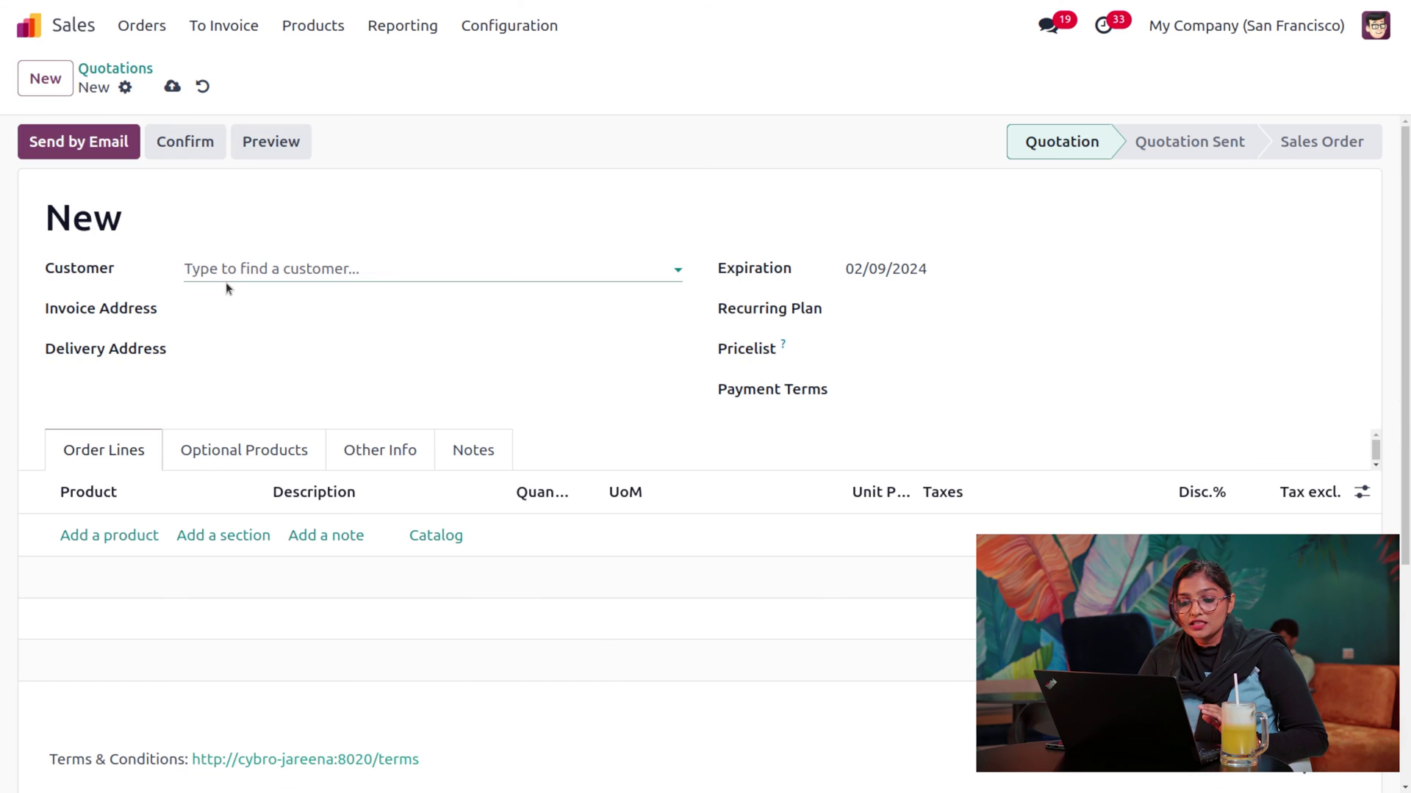
left_click(224, 268)
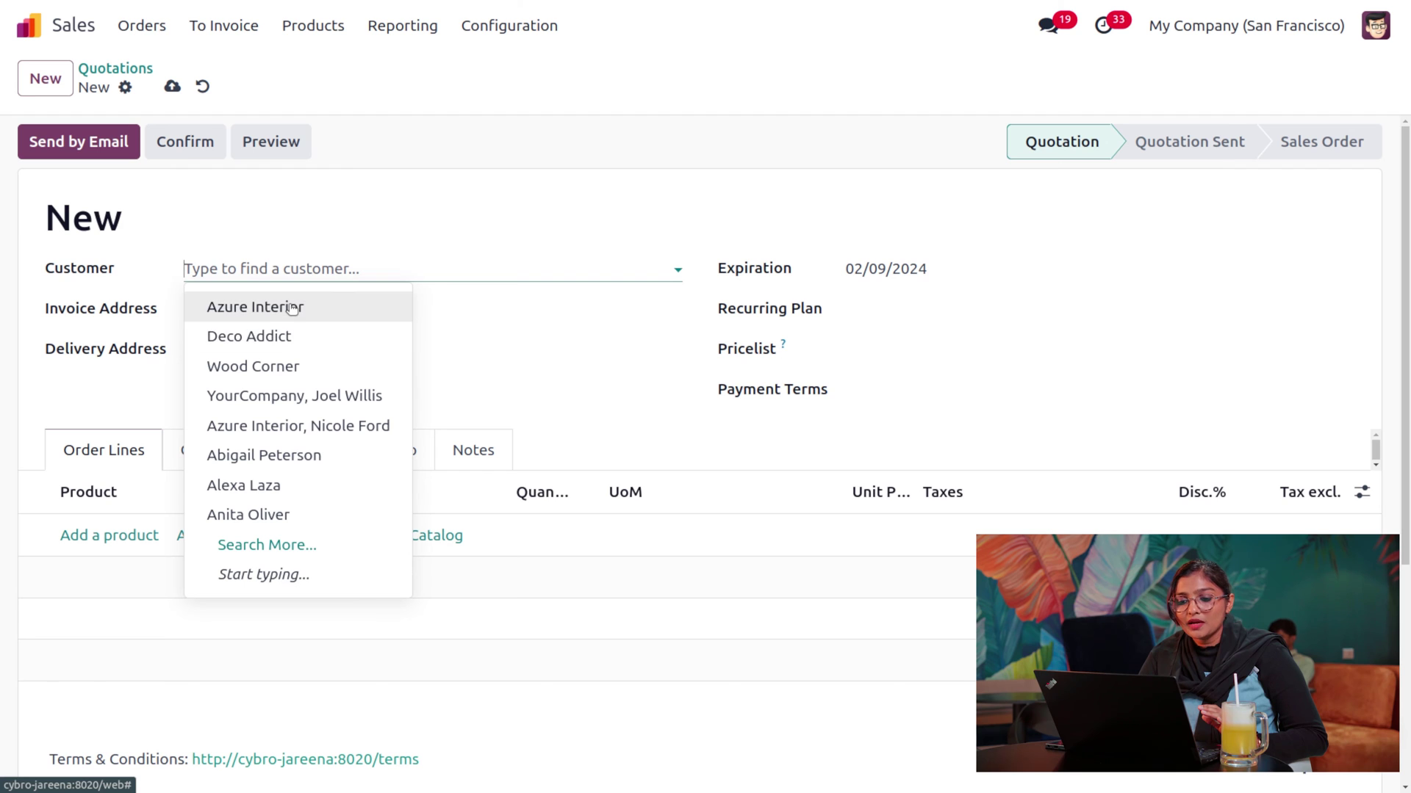
left_click(292, 310)
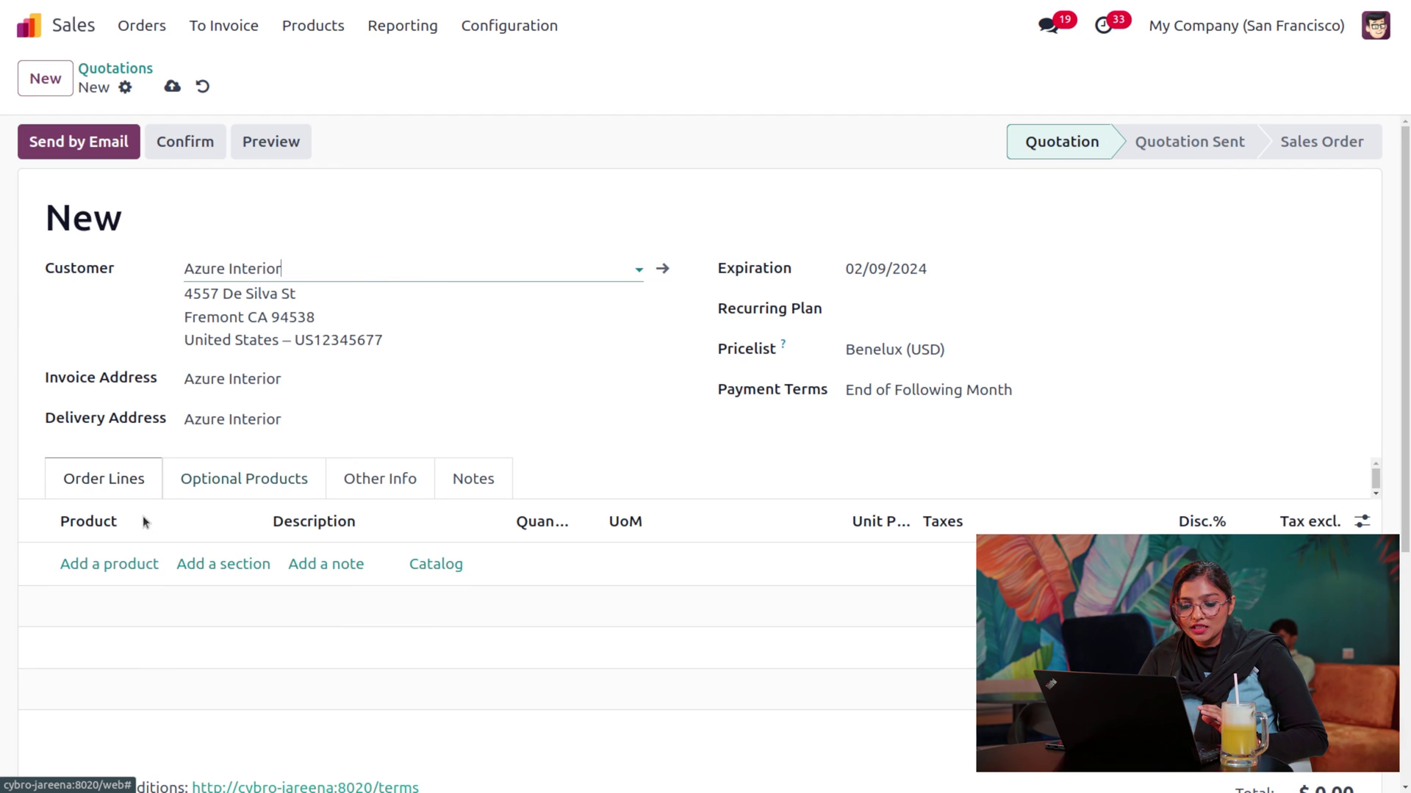
left_click(118, 564)
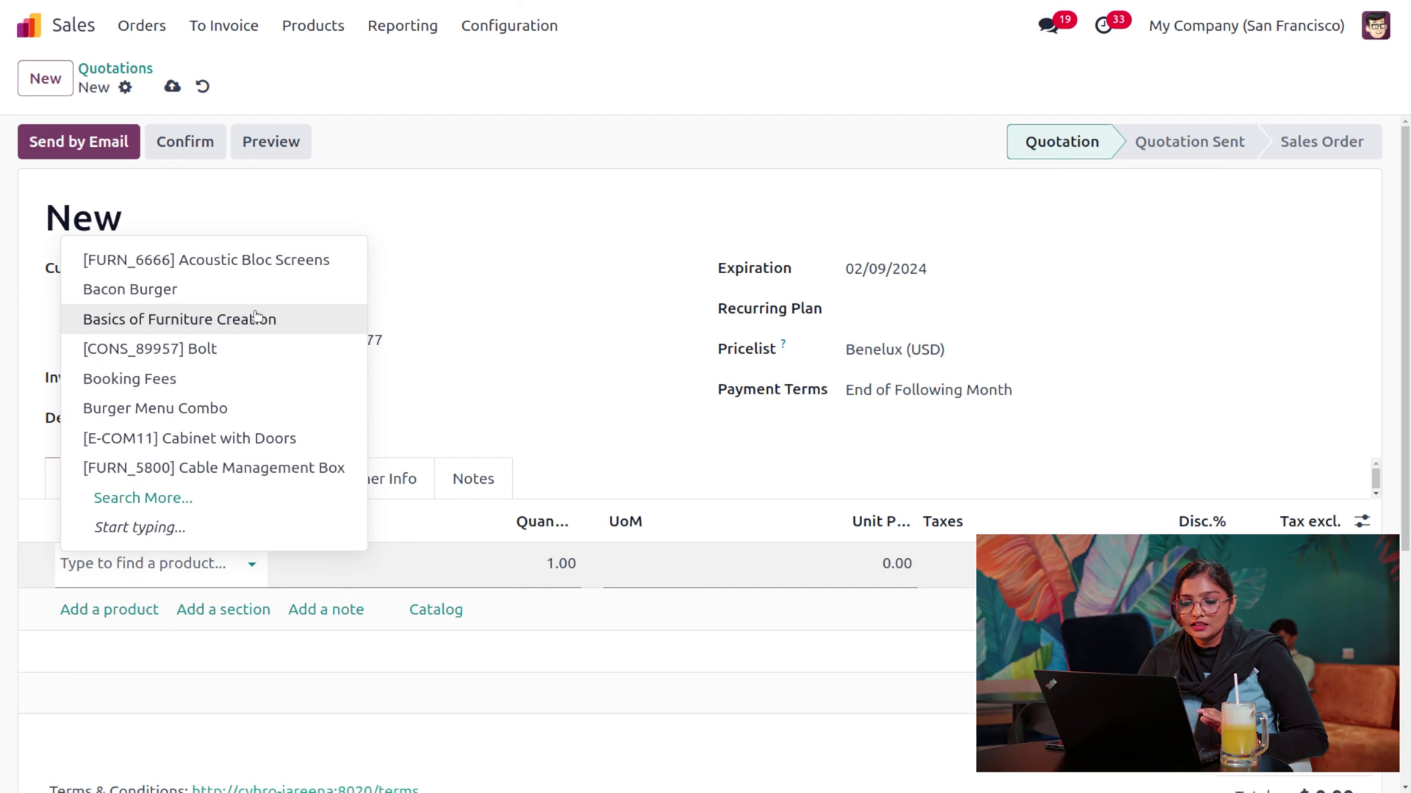
type("lar")
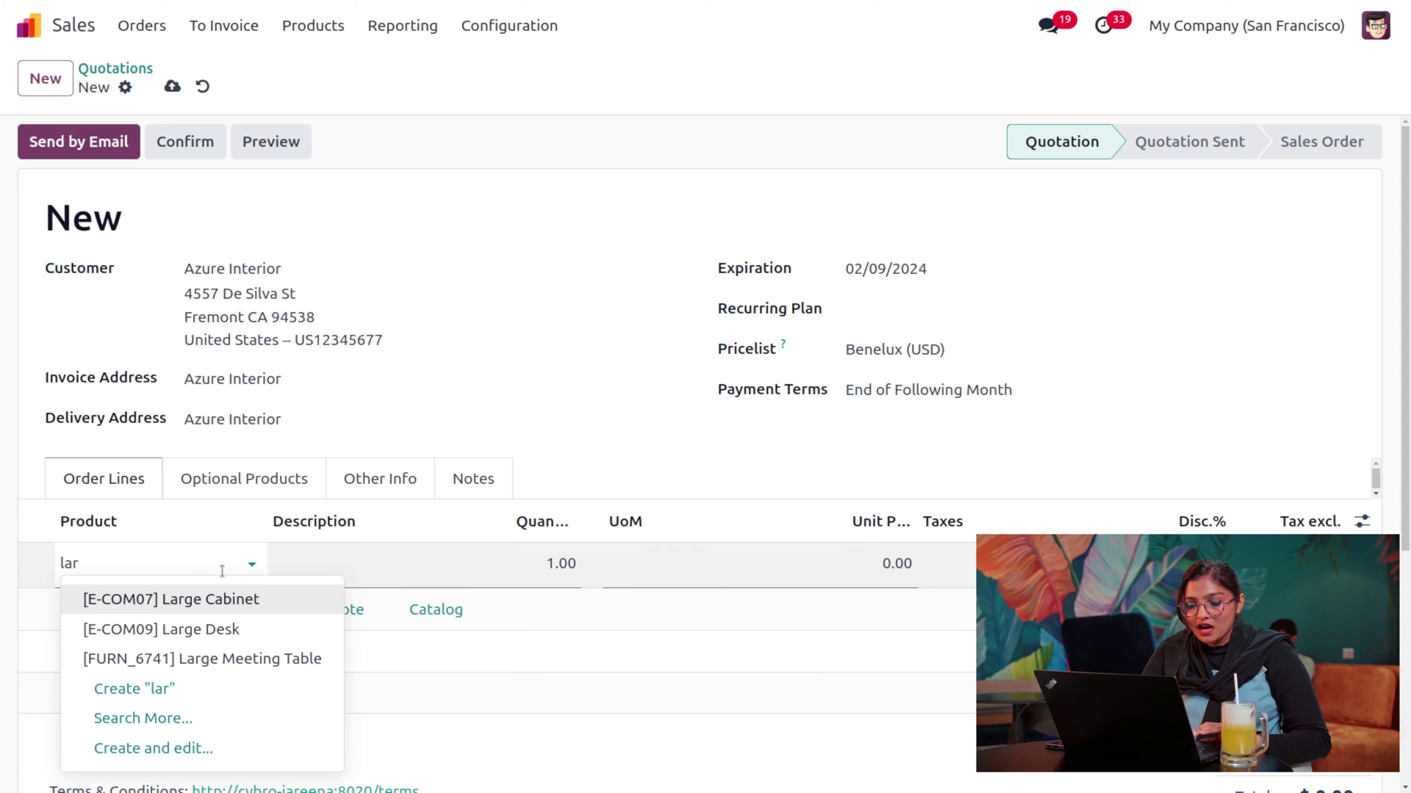
left_click(241, 608)
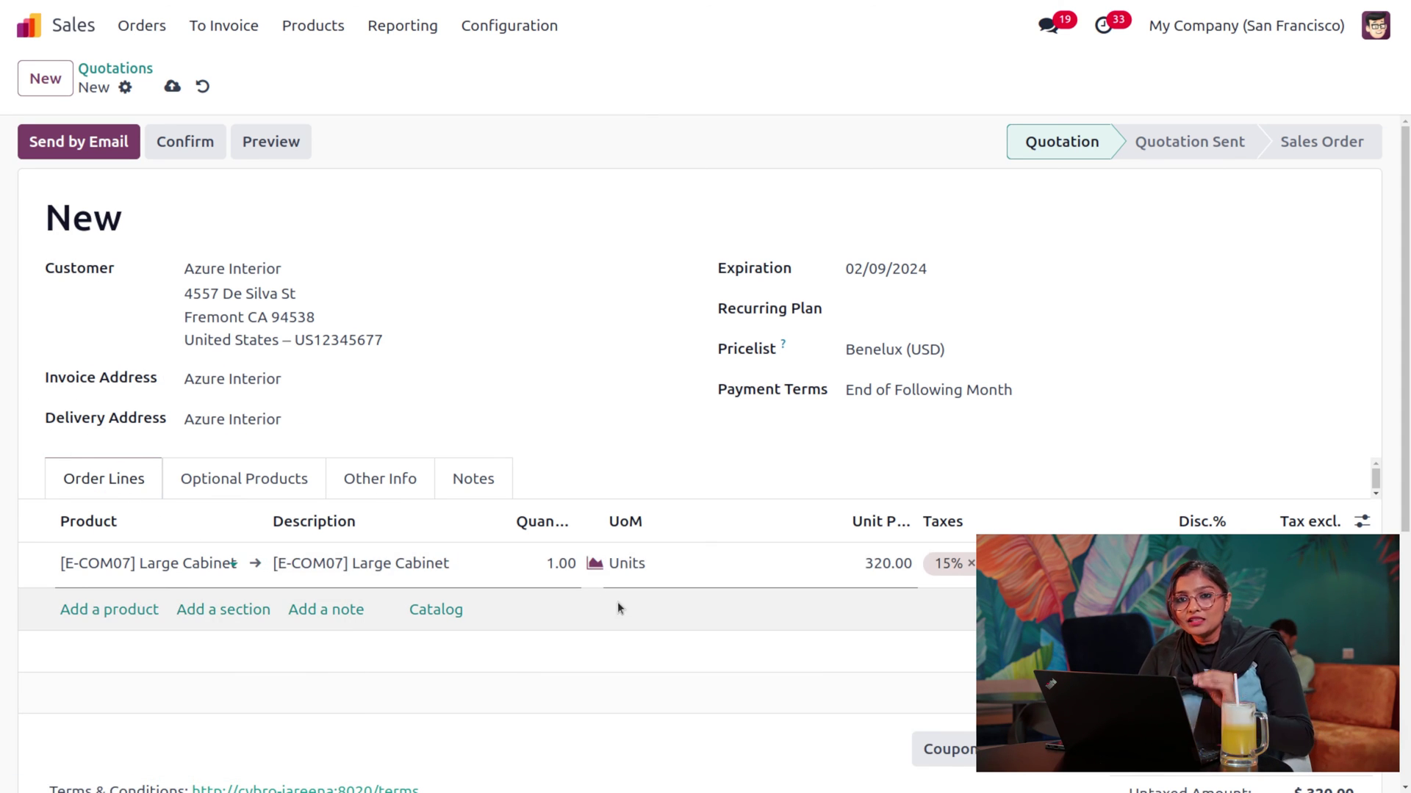
left_click(562, 564)
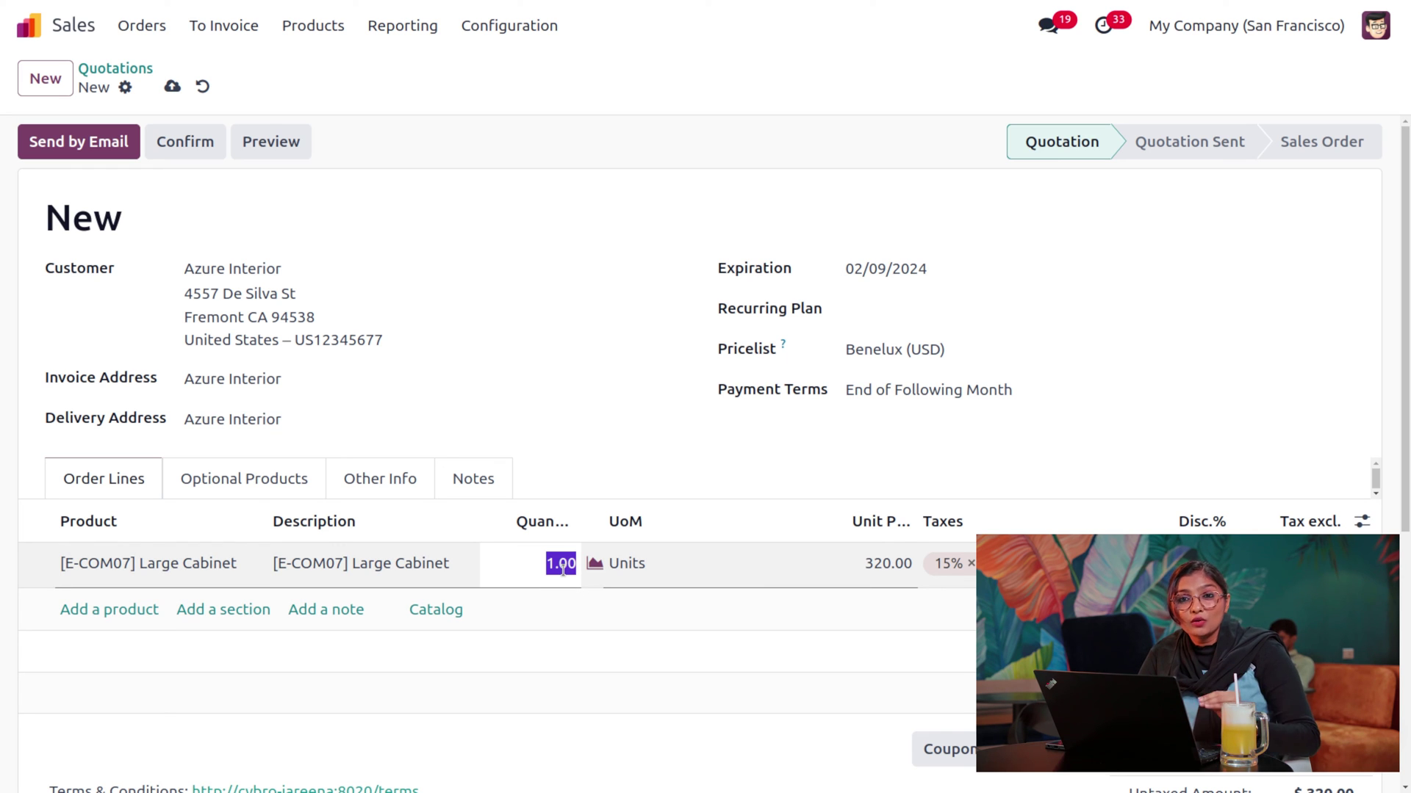
type("3")
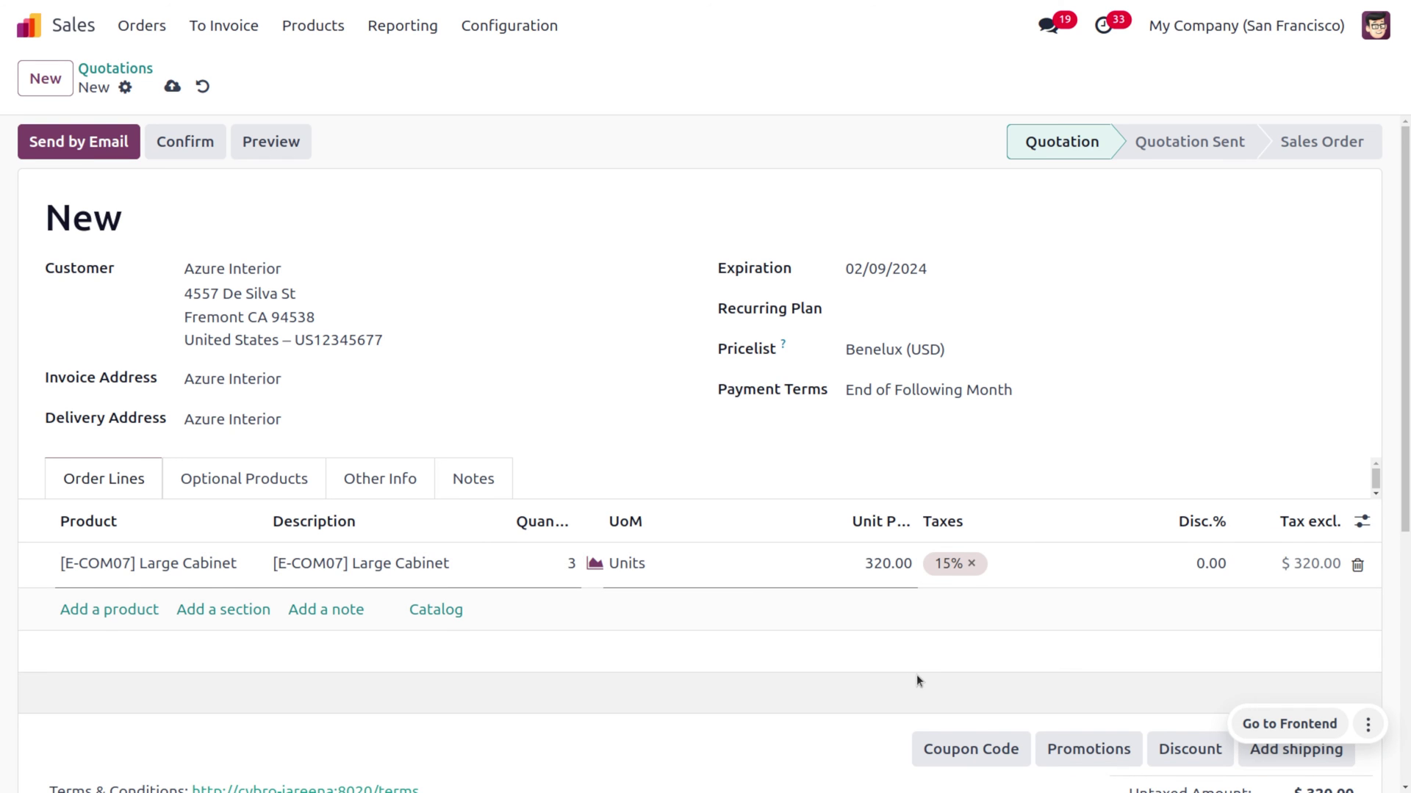
scroll(916, 674, "down", 1)
Apply the 'Buy 3 large cabinets, get one for free - Free Product' promotion reward.
left_click(1089, 719)
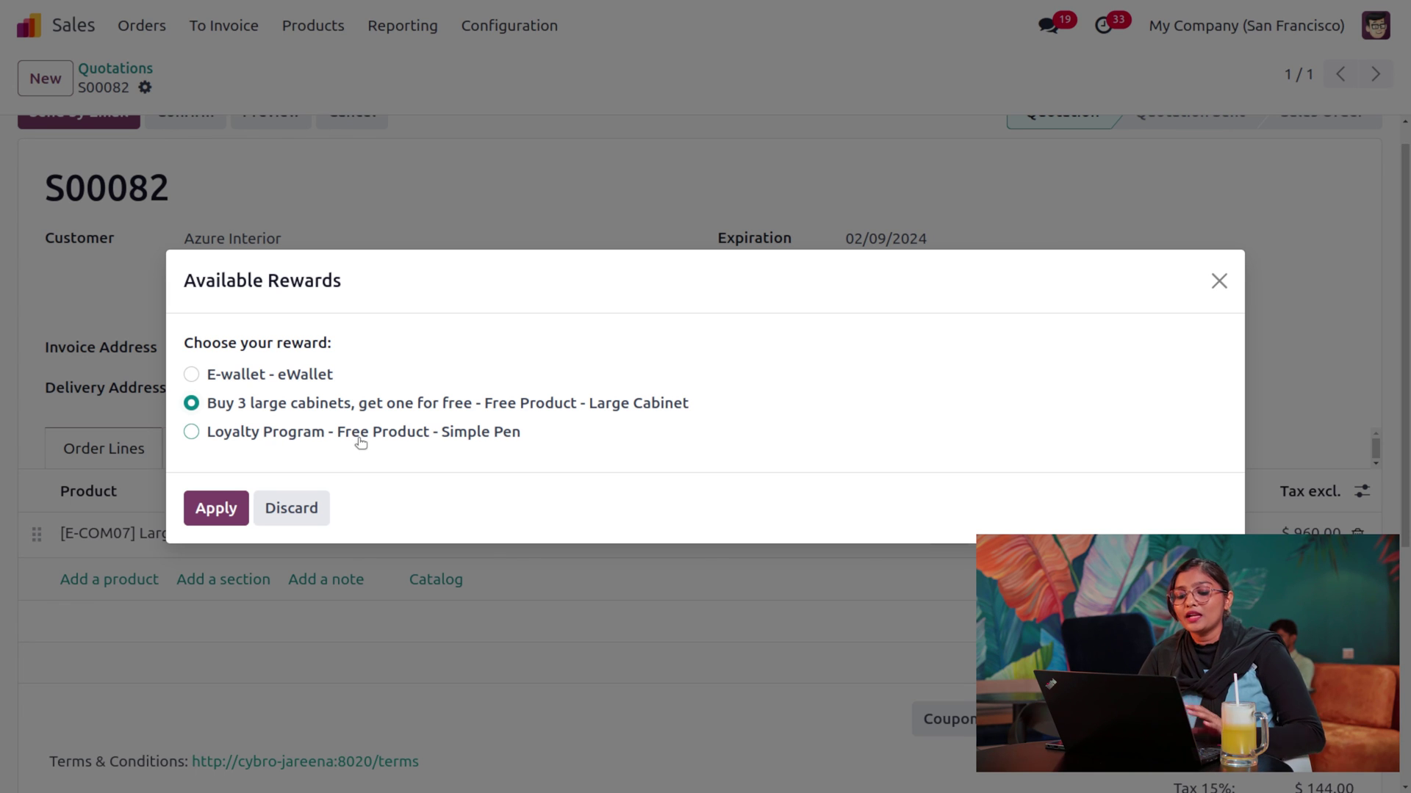
left_click(221, 508)
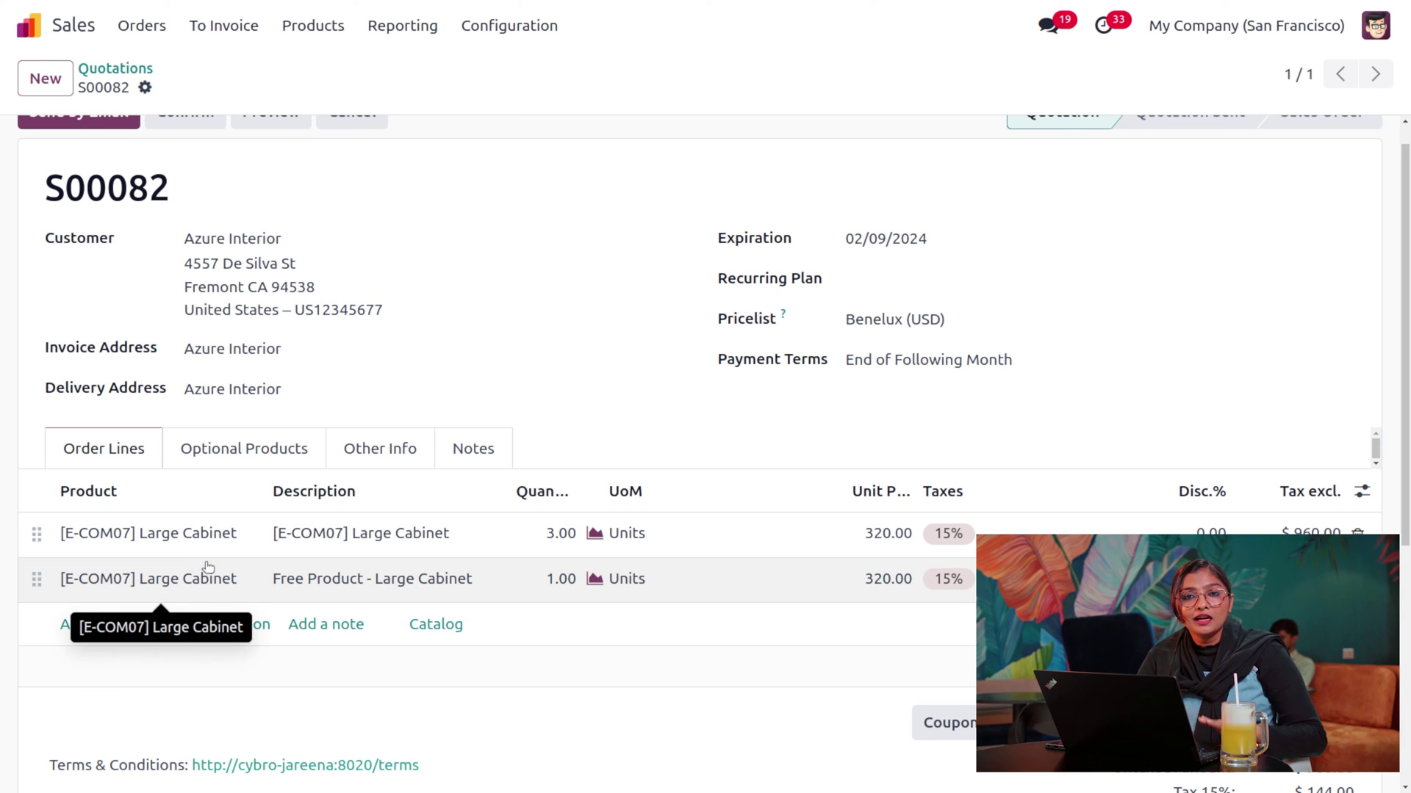
scroll(336, 278, "up", 1)
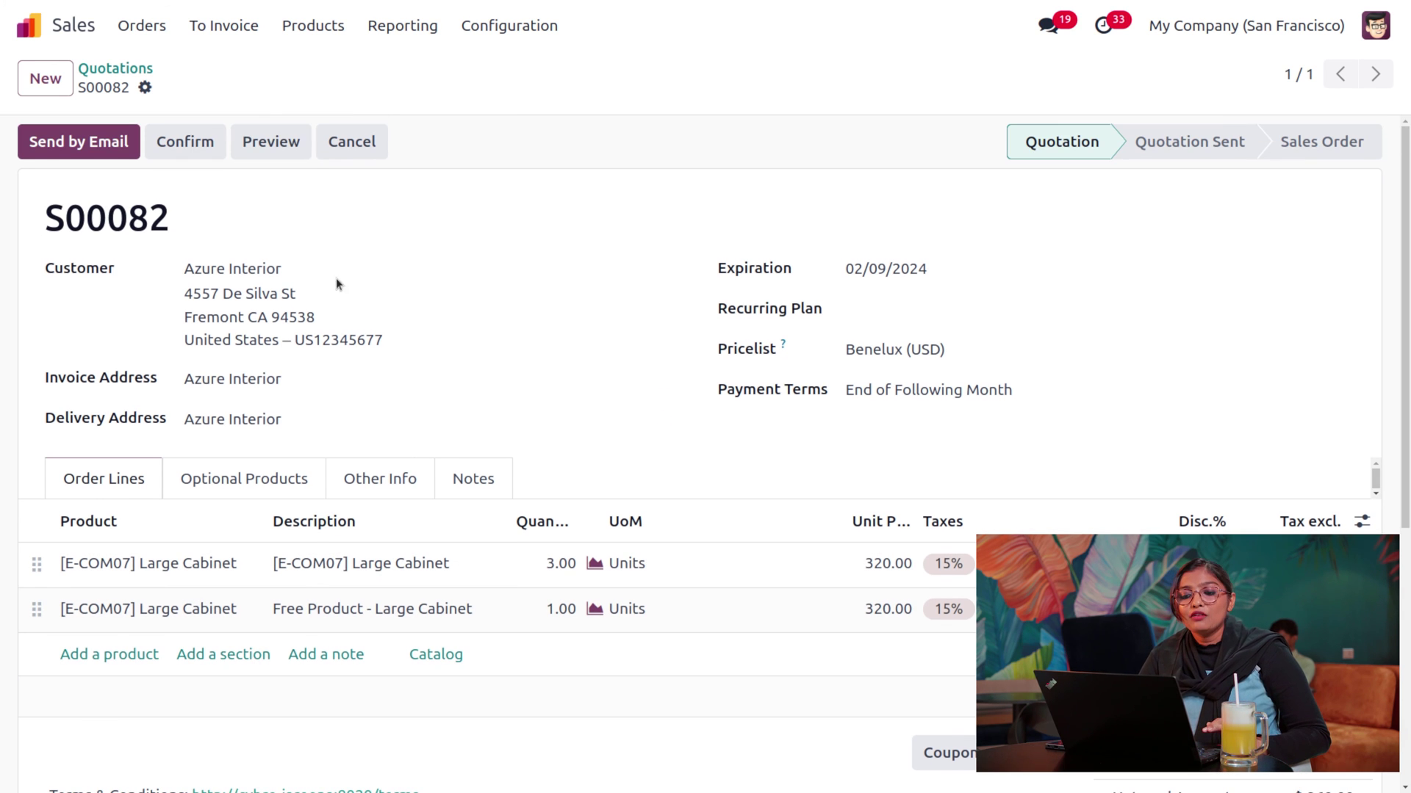
Confirm S00082 as a sales order and view its cabinet delivery.
left_click(180, 149)
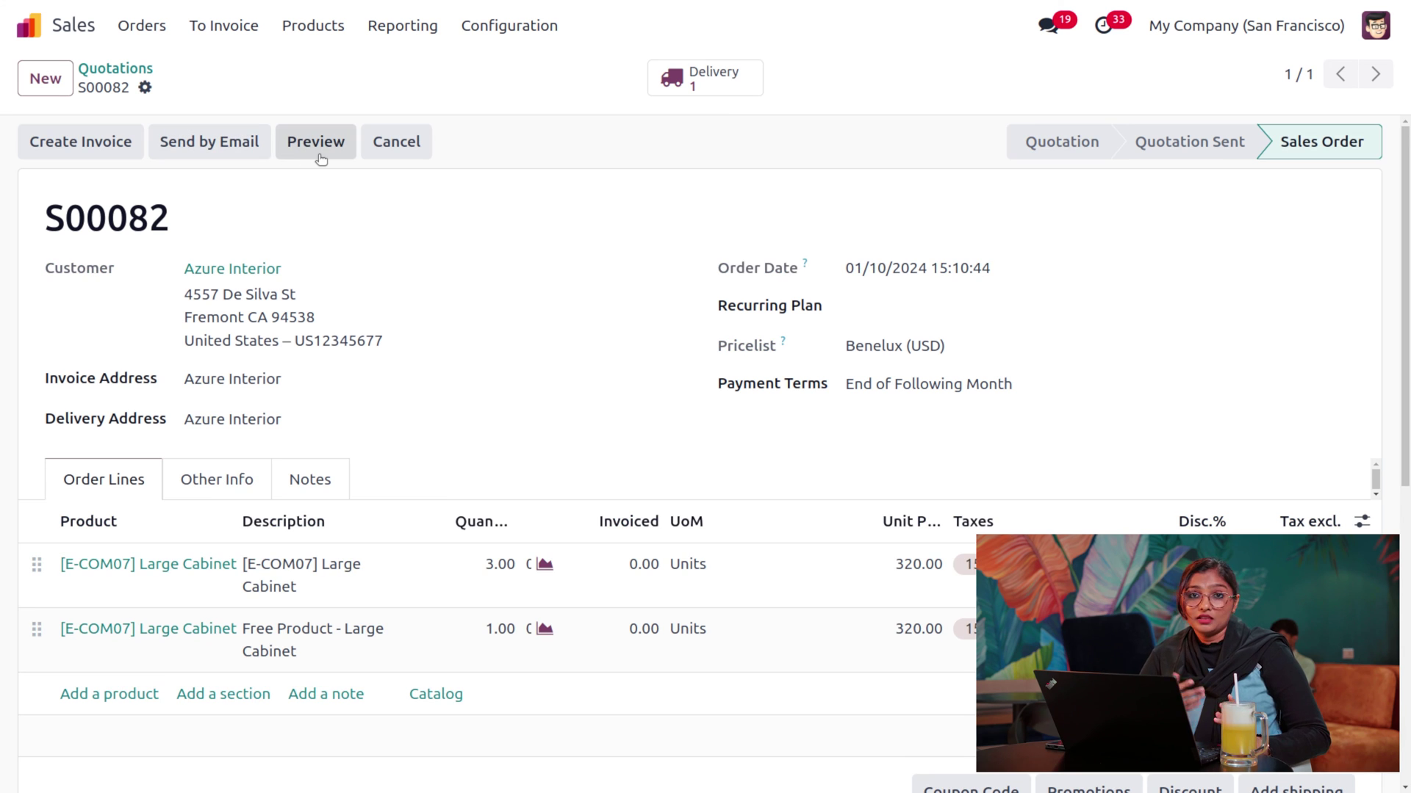
left_click(721, 74)
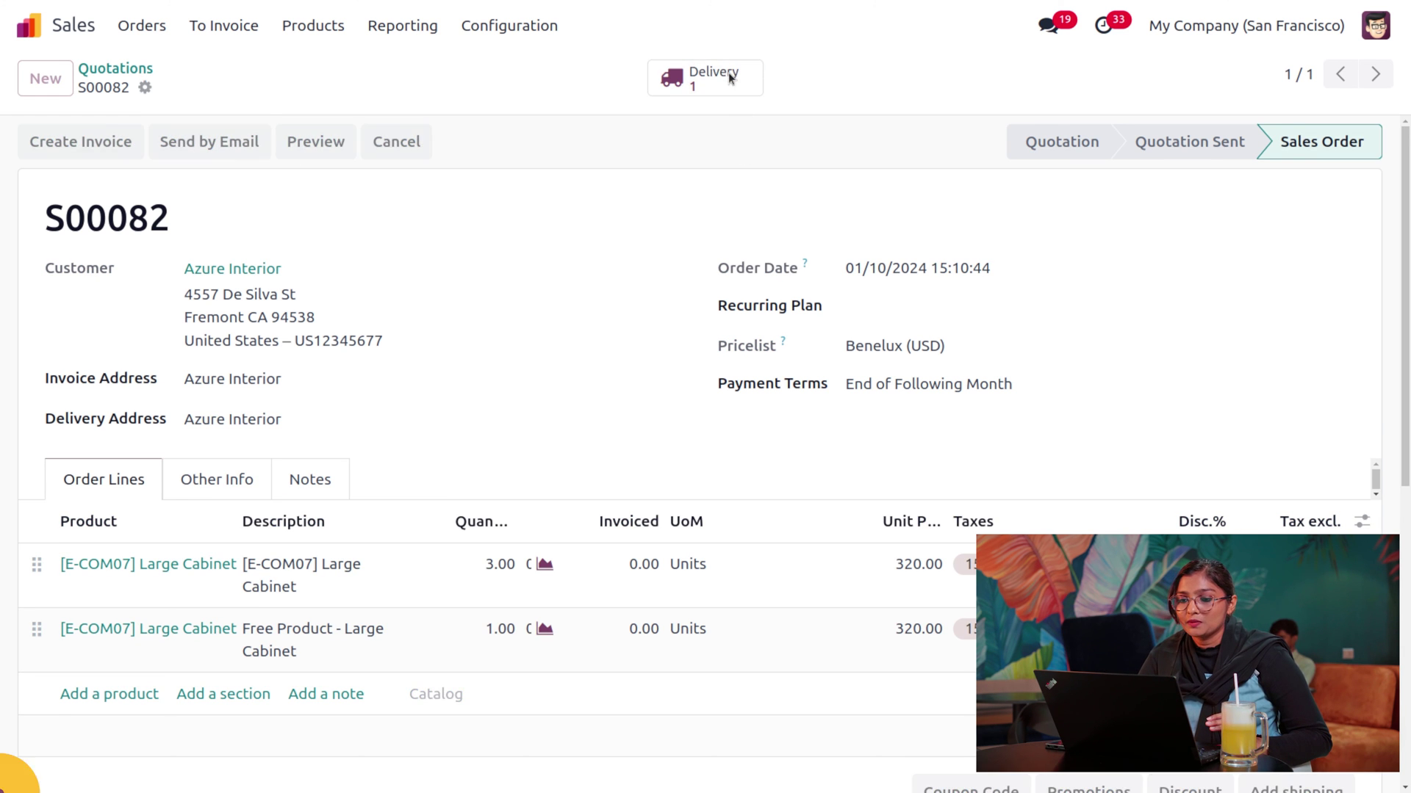